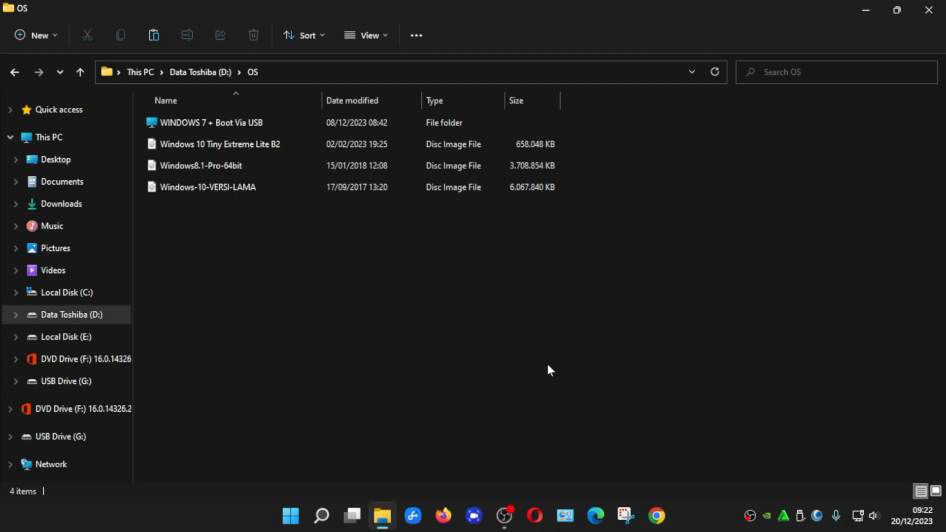
Check the USB drive (G:) under This PC, and return to the OS folder on Data Toshiba (D:).
click(46, 139)
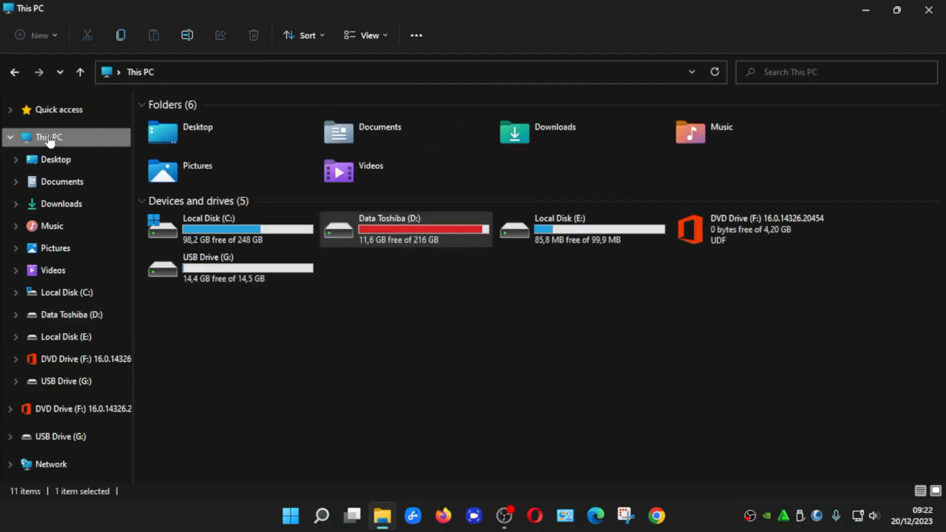
click(274, 279)
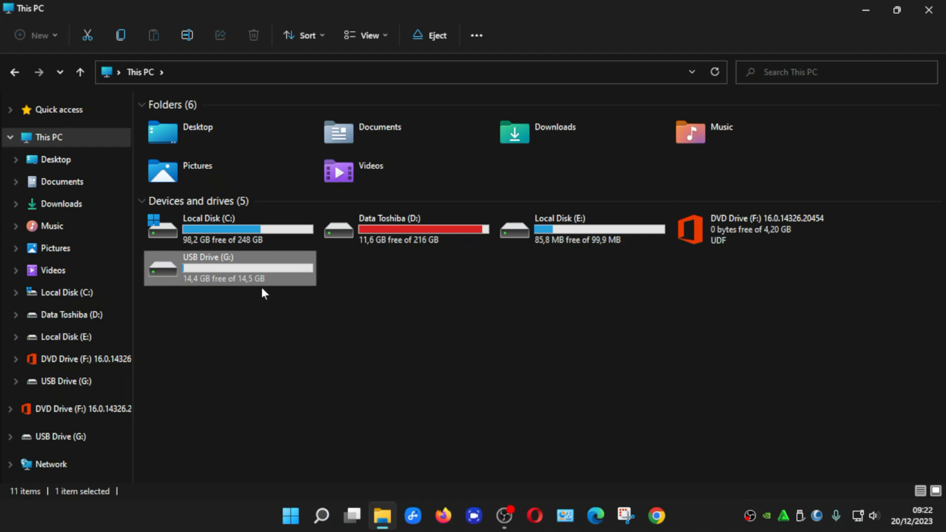
click(14, 72)
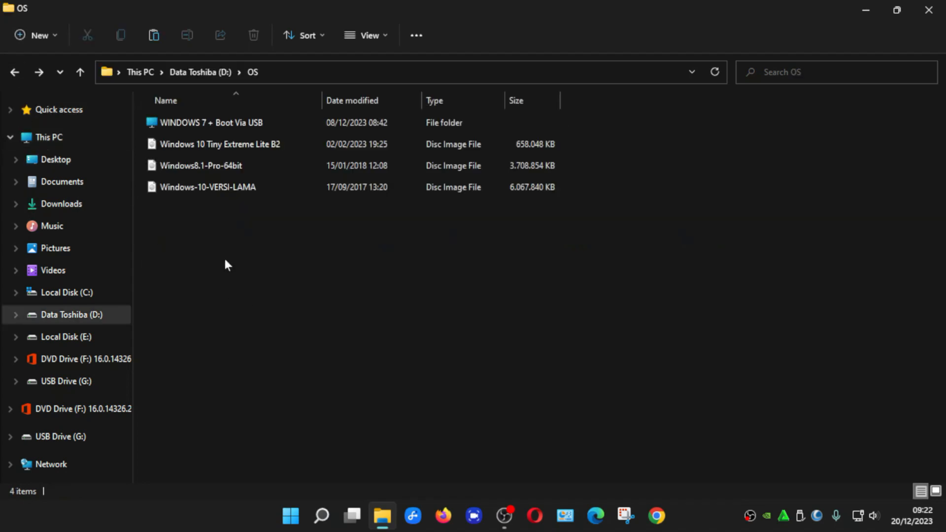
Launch the rufus_v1.3.4 application from the rufus_v1.3.4 subfolder of WINDOWS 7 + Boot Via USB.
double_click(221, 124)
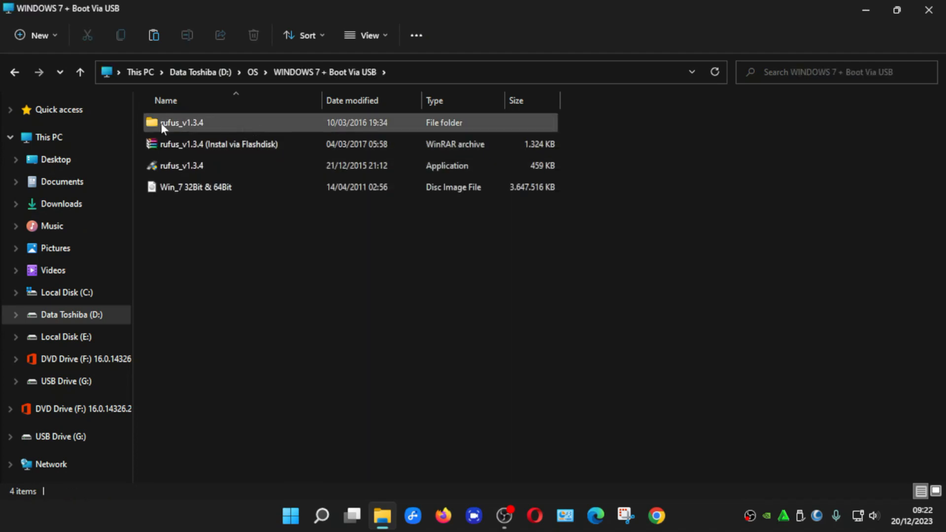
double_click(213, 122)
click(217, 127)
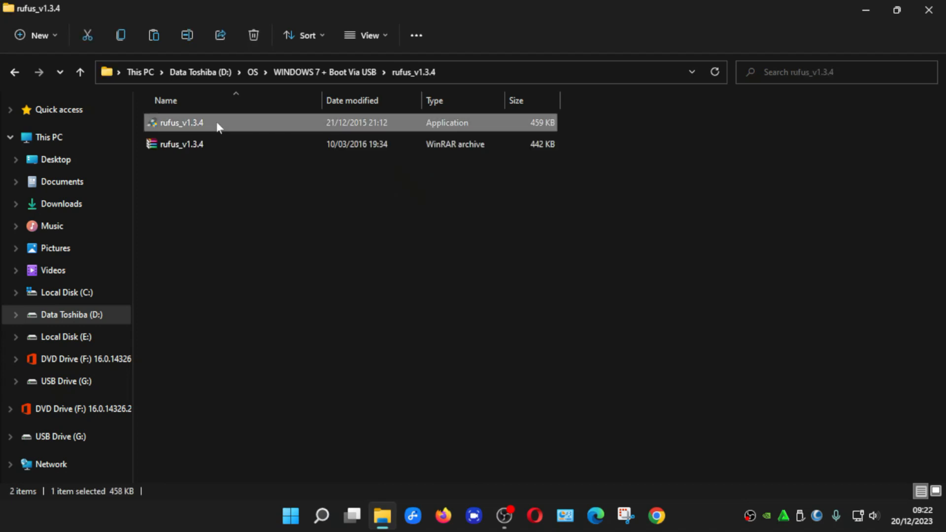
right_click(217, 124)
click(243, 192)
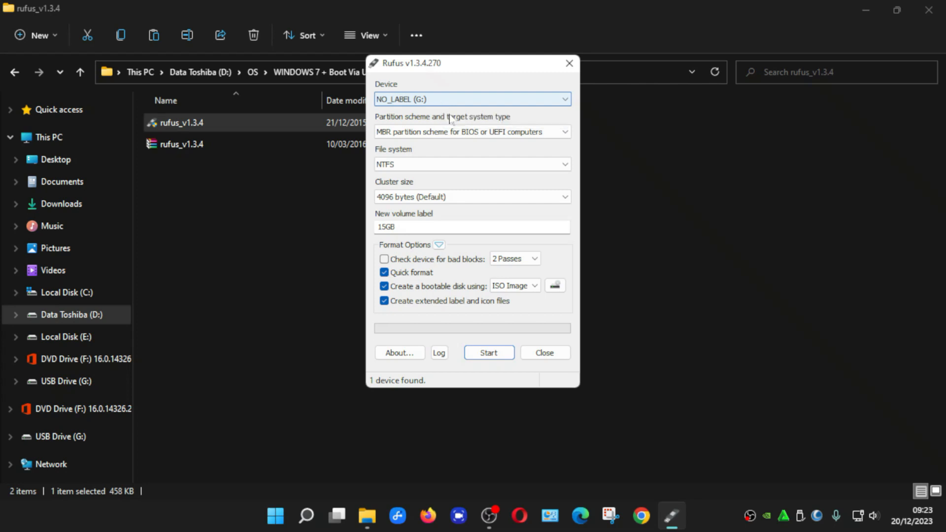
Choose NO_LABEL (G:) as the device and the MBR partition scheme for BIOS or UEFI computers.
click(564, 100)
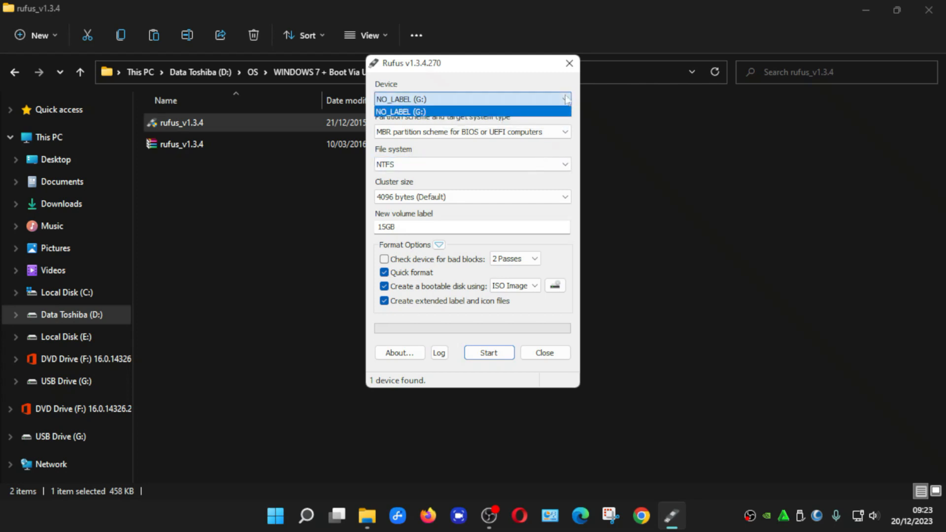
click(564, 106)
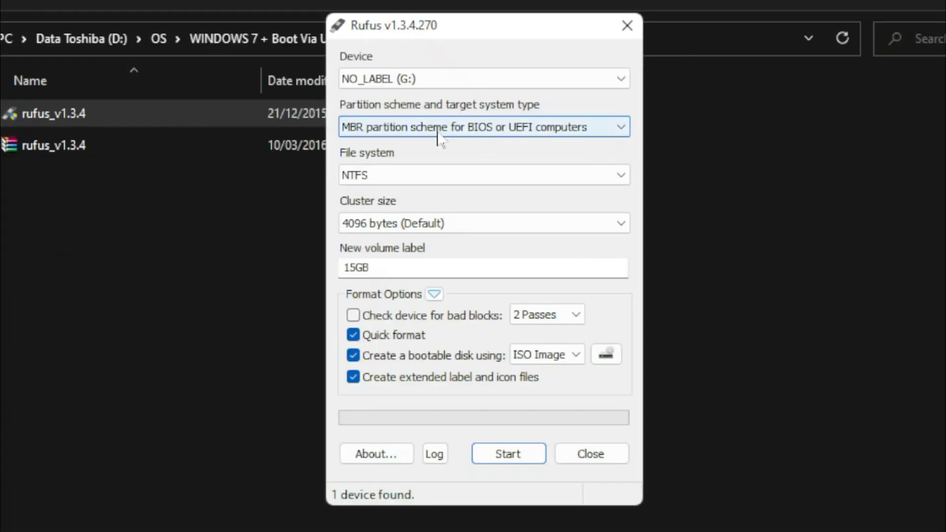
click(468, 128)
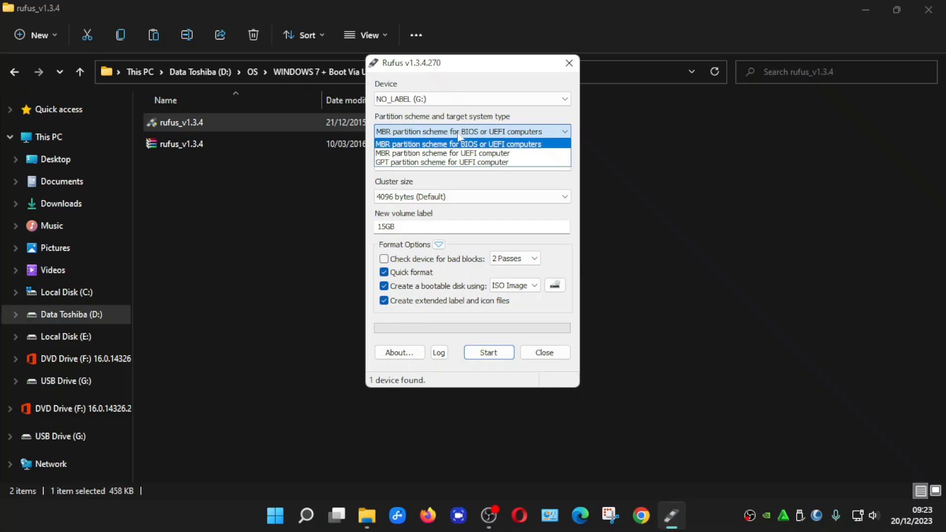
click(408, 145)
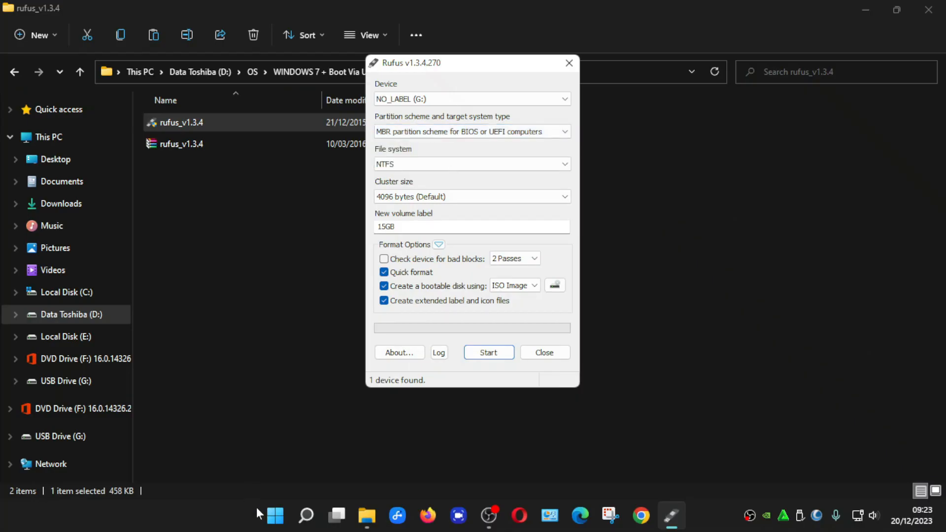
Open a Command Prompt by running cmd, and move its window toward the middle of the screen.
right_click(275, 515)
click(254, 438)
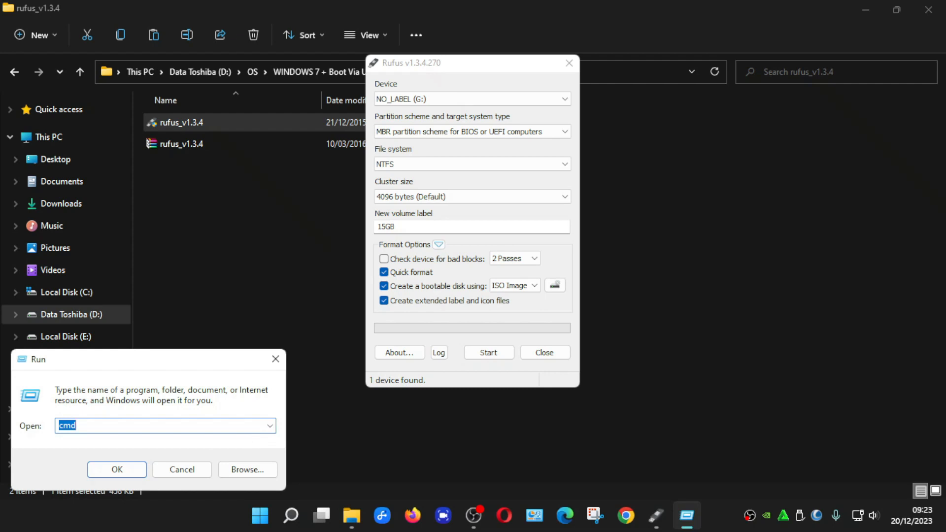
text(cmd)
key(Return)
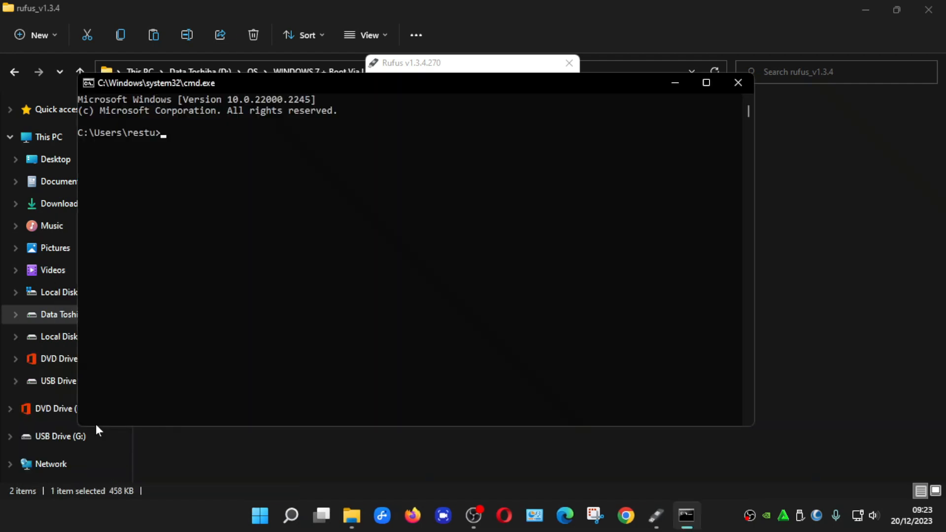
drag(381, 82, 494, 107)
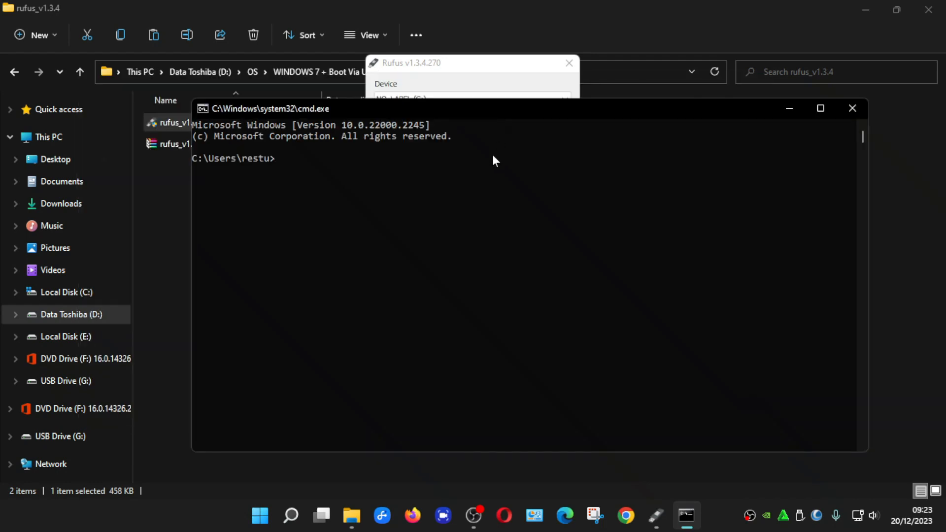
Start diskpart in the Command Prompt and list the computer's disks with "list disk".
text(dfi)
key(BackSpace)
key(BackSpace)
text(iskpart)
key(Return)
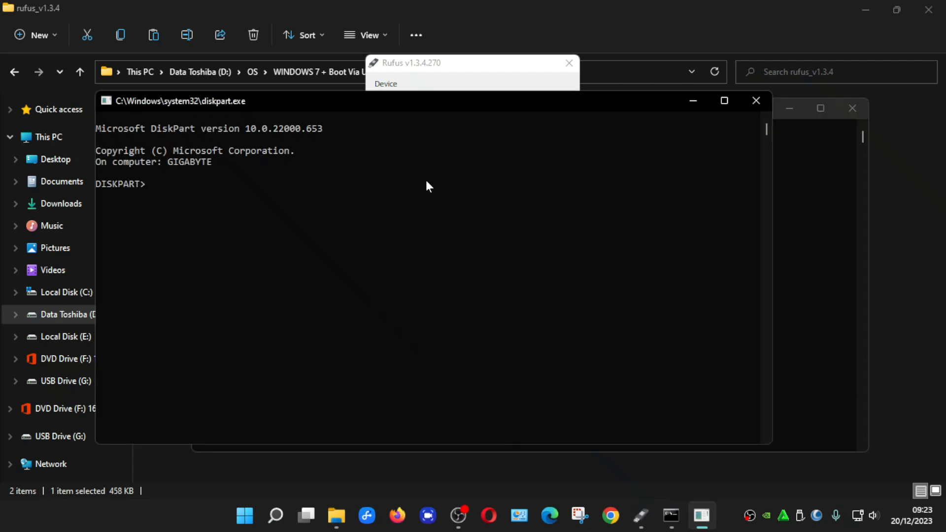
text(list disk)
key(Return)
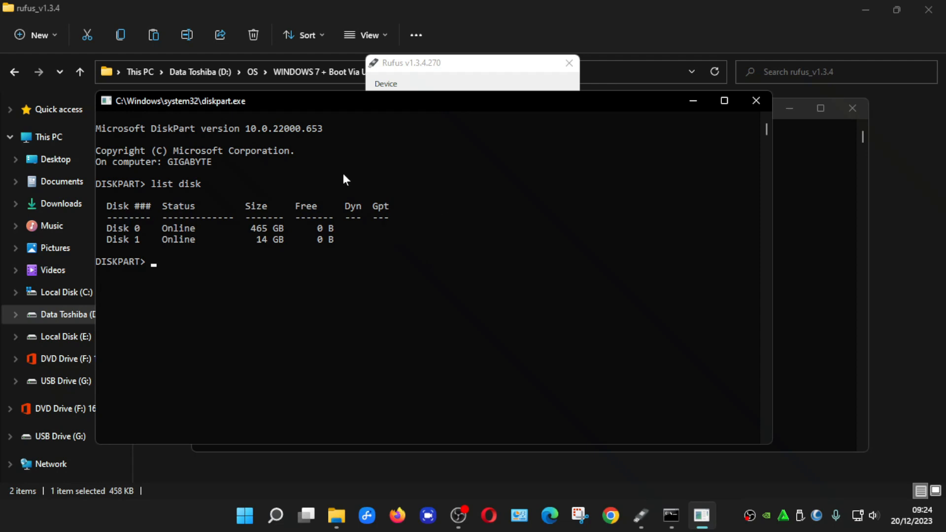
Compare the partition scheme options in Rufus with the Gpt column of the DiskPart disk list.
click(481, 61)
click(396, 132)
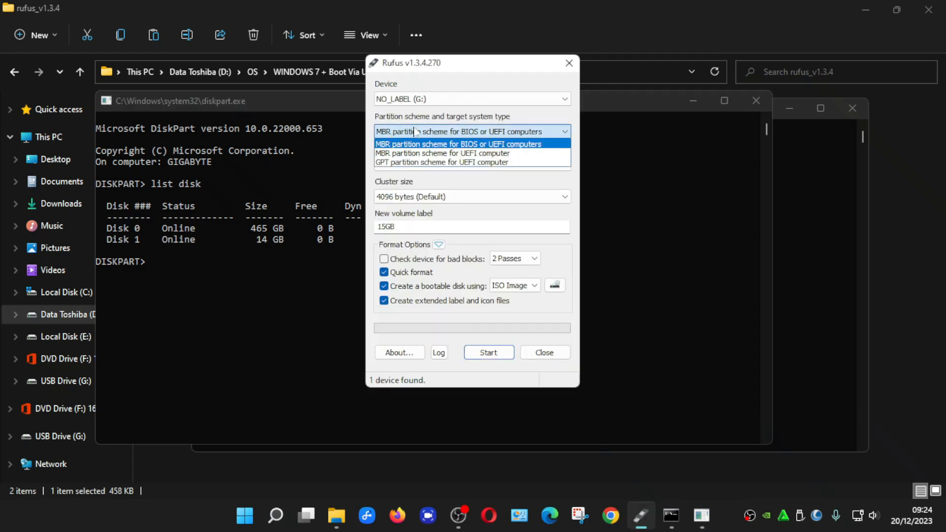
click(404, 143)
click(384, 229)
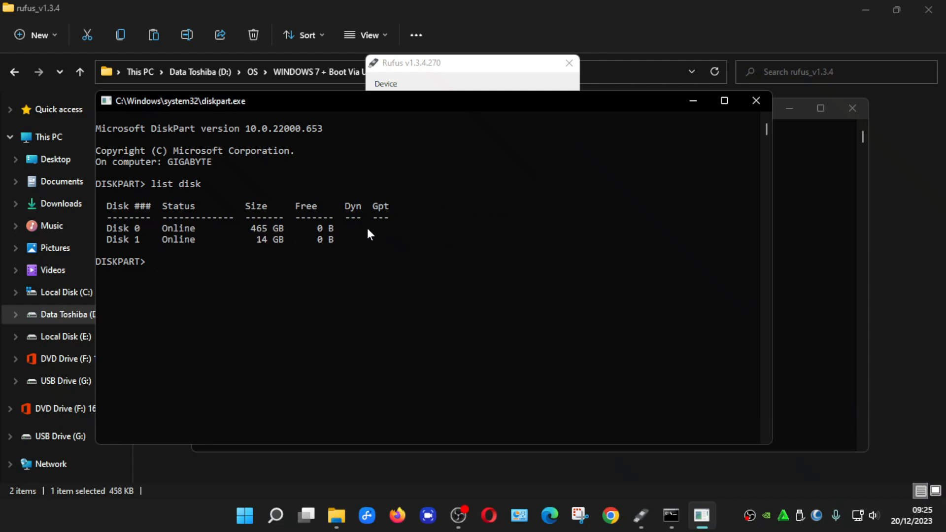
click(455, 69)
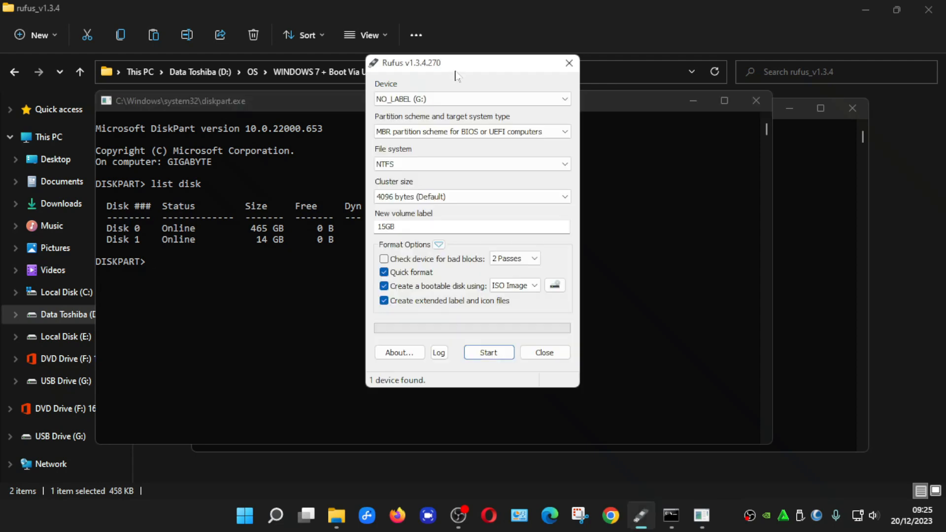
click(432, 131)
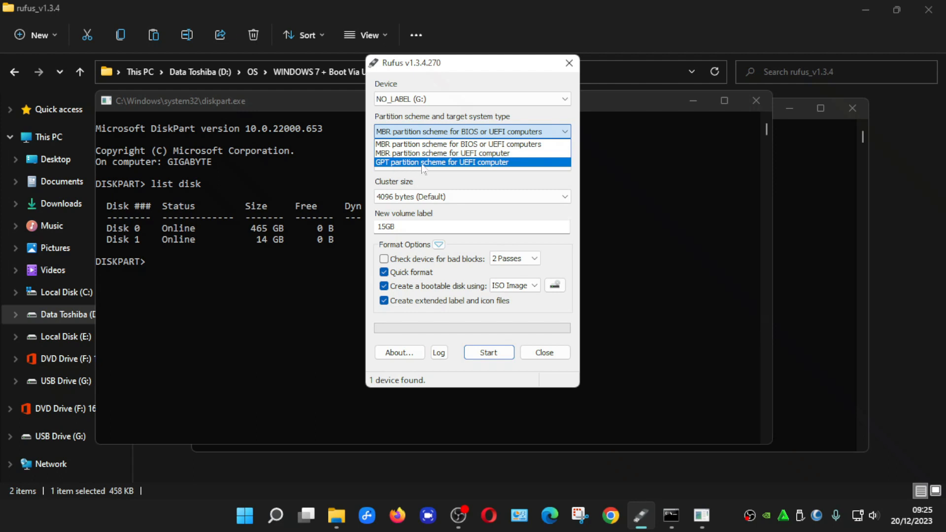
click(306, 279)
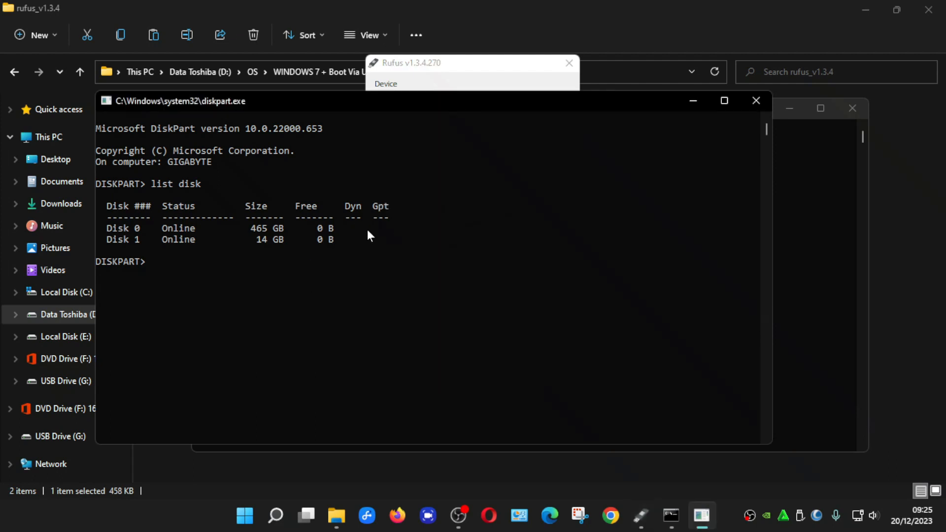
Review the partition schemes in Rufus and select MBR partition scheme for BIOS or UEFI computers.
click(486, 74)
click(429, 131)
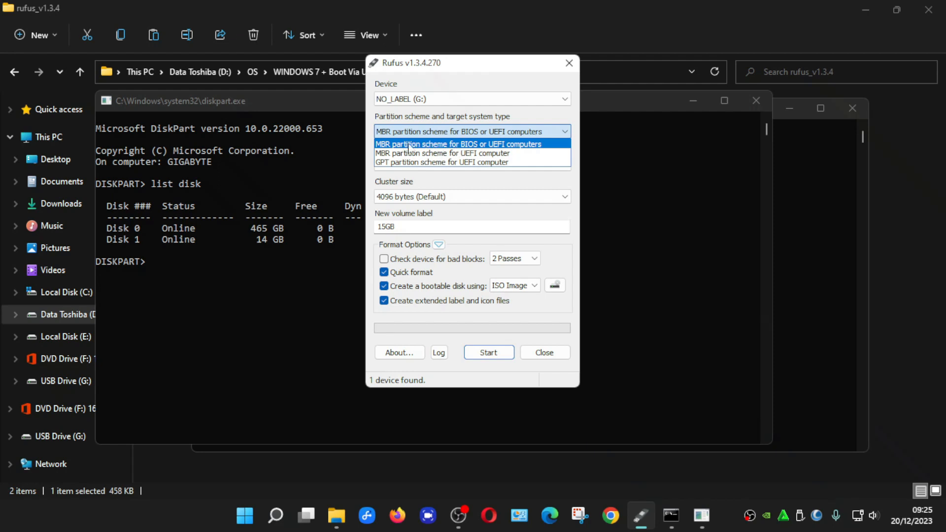
click(412, 145)
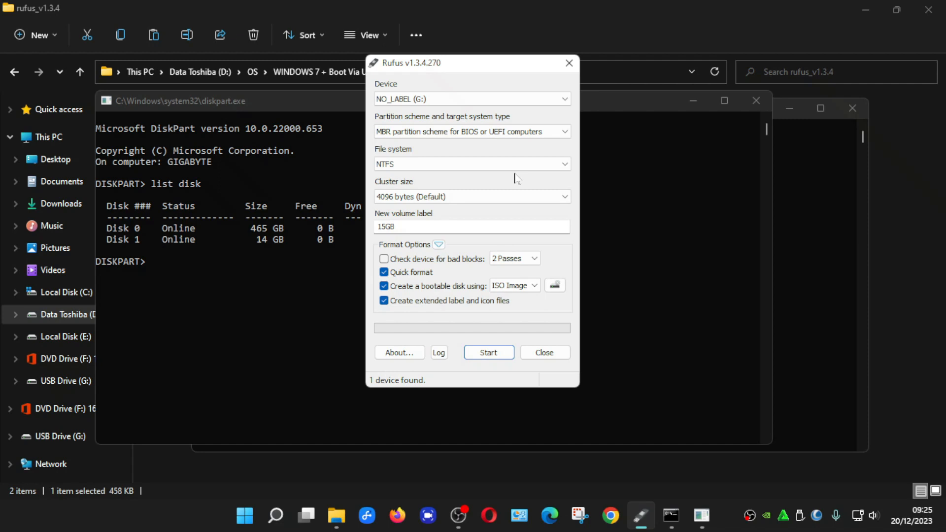
click(503, 132)
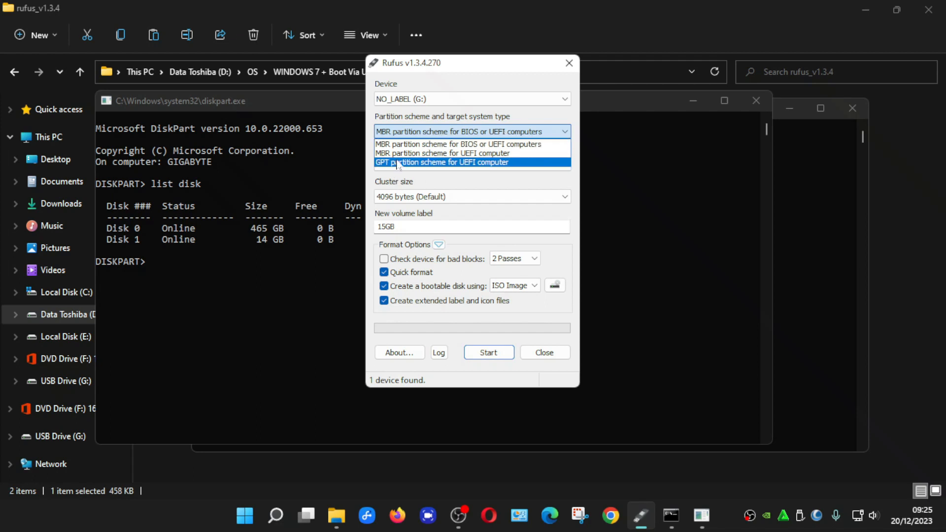
click(433, 143)
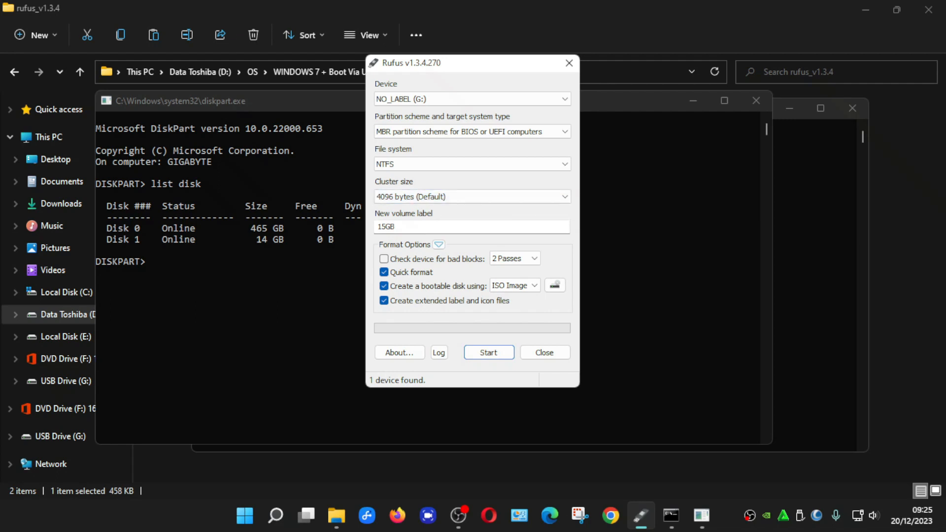
Load the Windows-10-VERSI-LAMA disc image from the OS folder as the ISO image for the bootable disk.
click(554, 287)
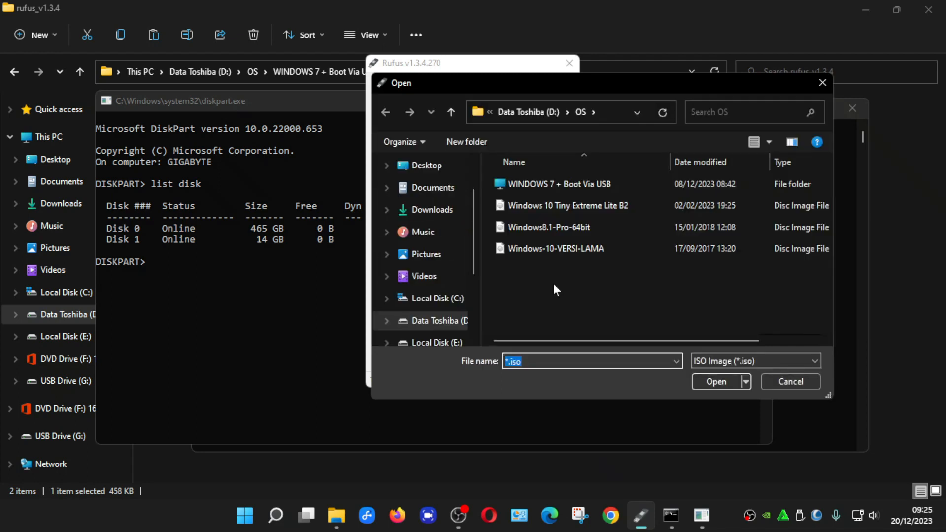
click(560, 248)
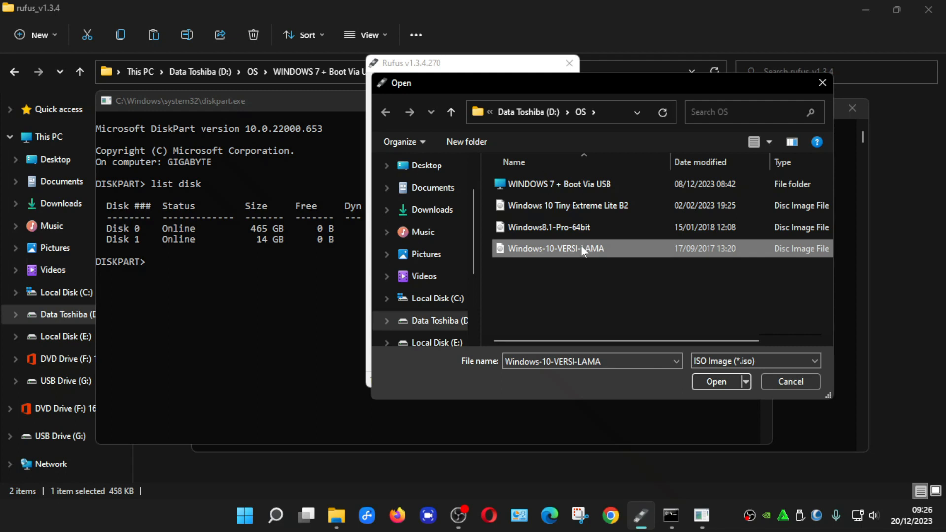
click(579, 249)
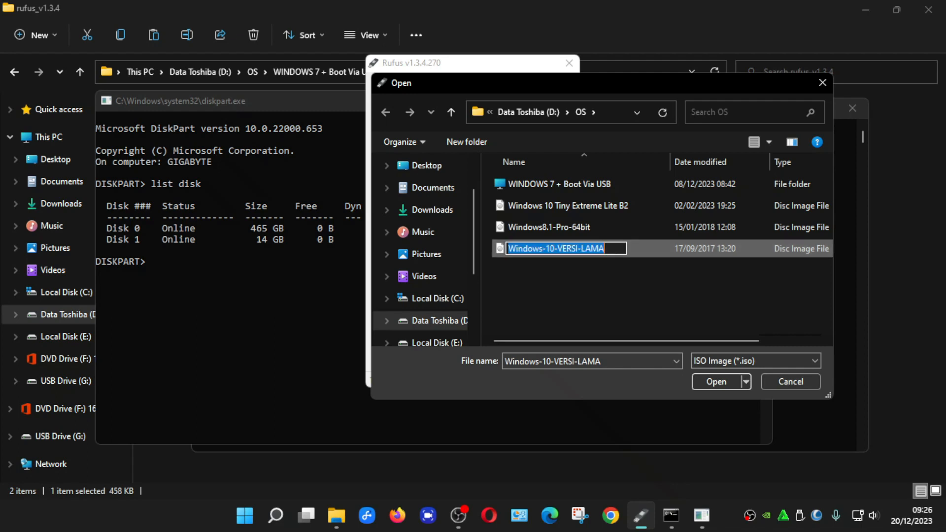
click(590, 273)
click(572, 252)
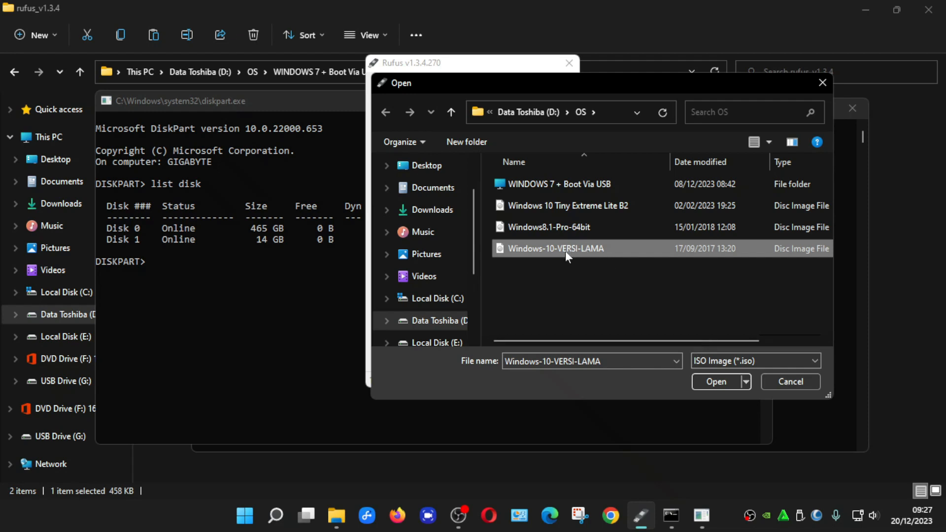
click(717, 381)
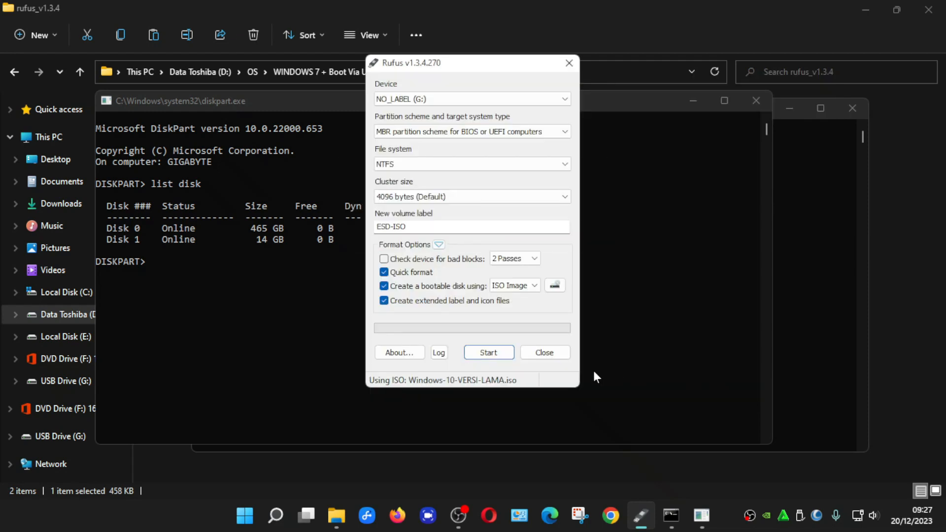
Start writing the bootable USB drive, accept erasing all its data, and dismiss the Smadav flash disk pop-up.
click(491, 353)
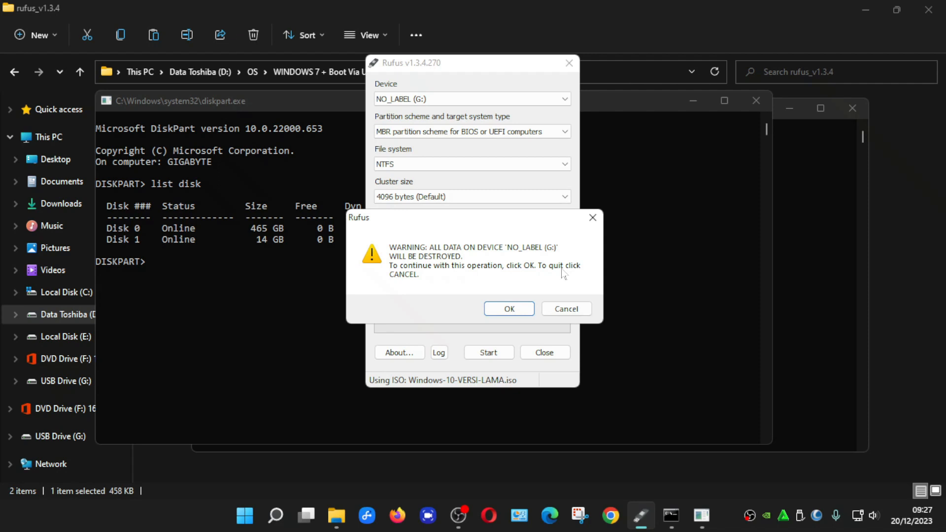
click(506, 308)
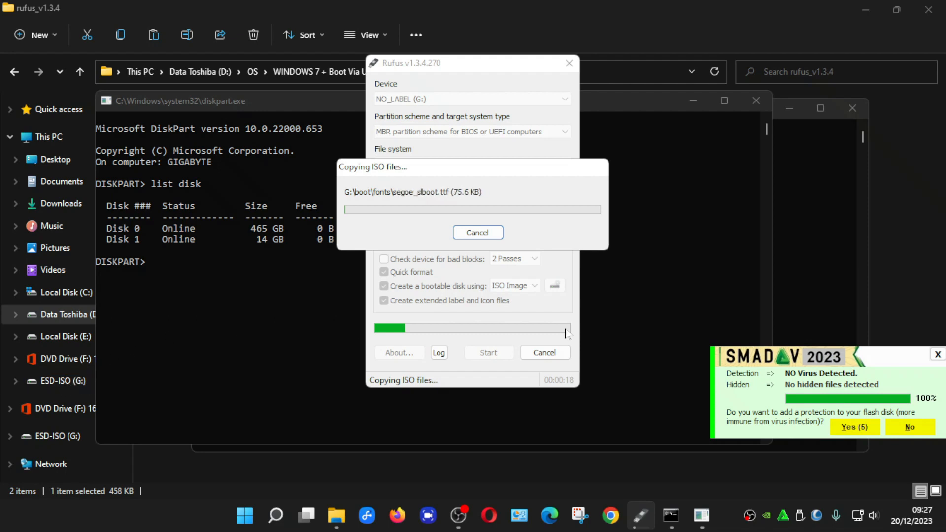
click(937, 356)
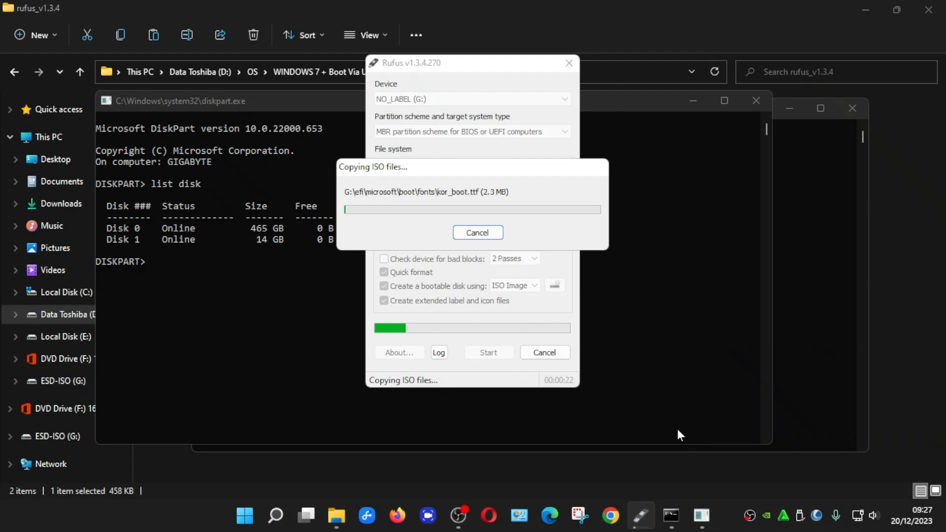
Close the DiskPart and Command Prompt windows while the ISO files are being copied.
mouse_move(702, 515)
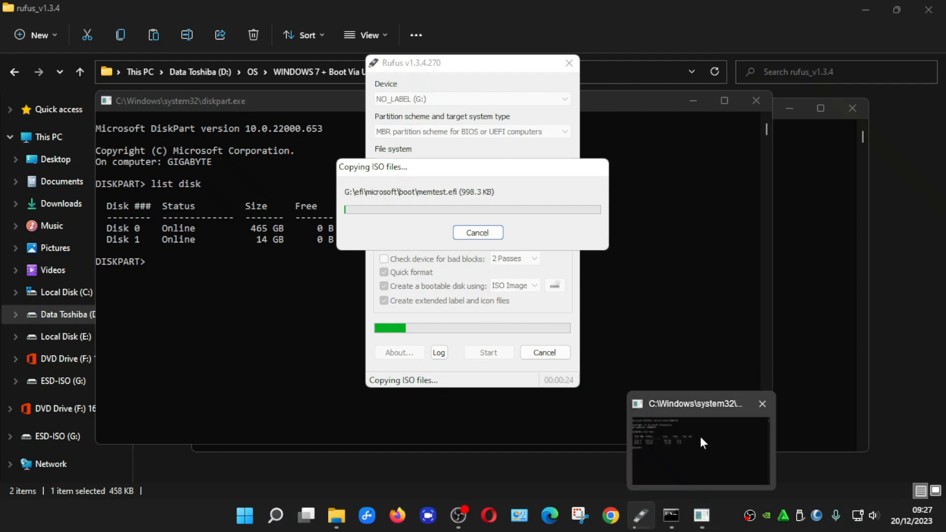
click(766, 402)
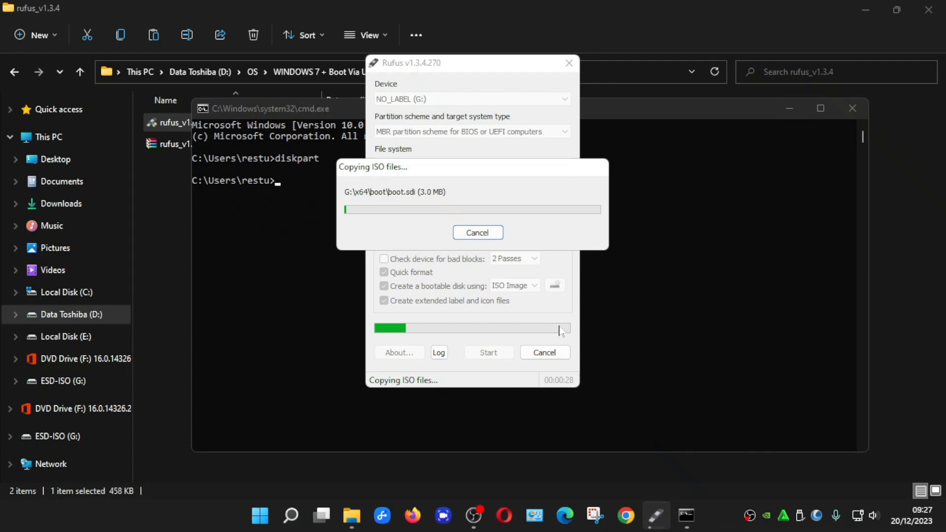
click(851, 111)
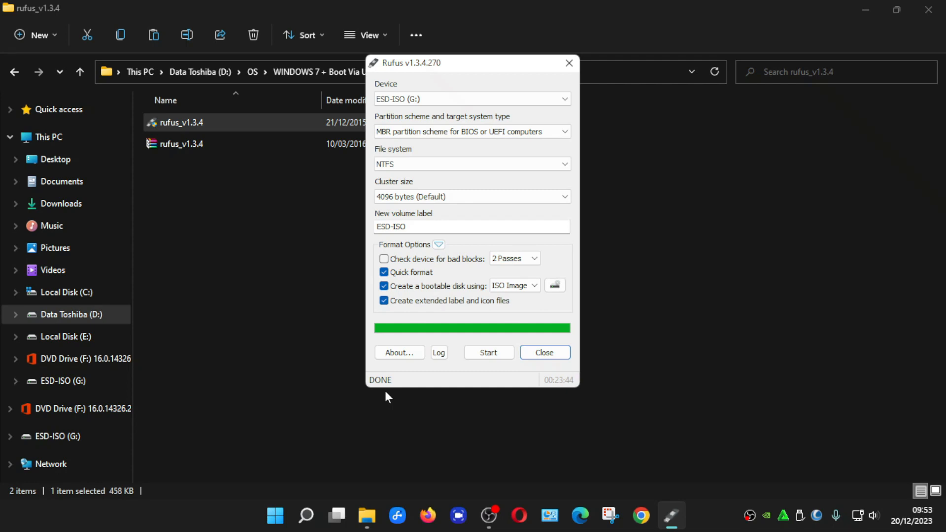
Close Rufus and check the ESD-ISO (G:) drive under This PC in File Explorer.
click(548, 354)
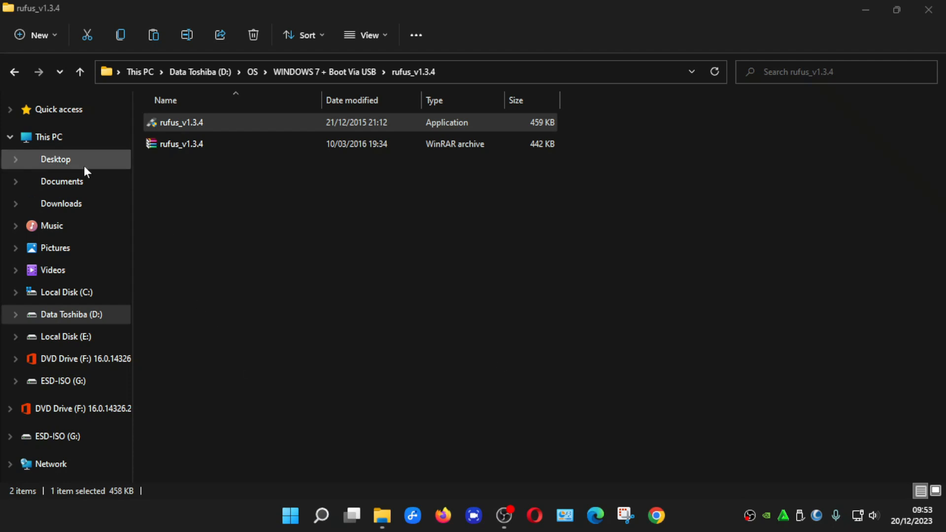
click(63, 143)
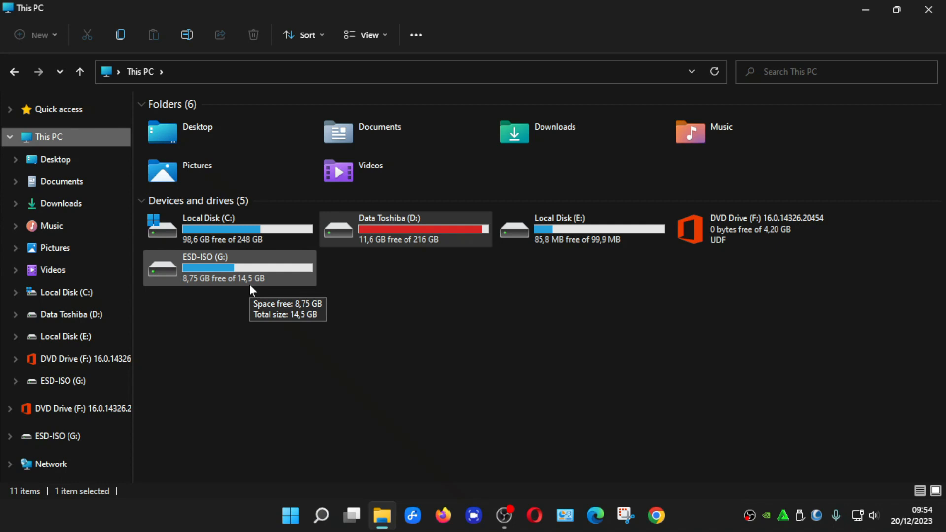
click(865, 11)
click(381, 515)
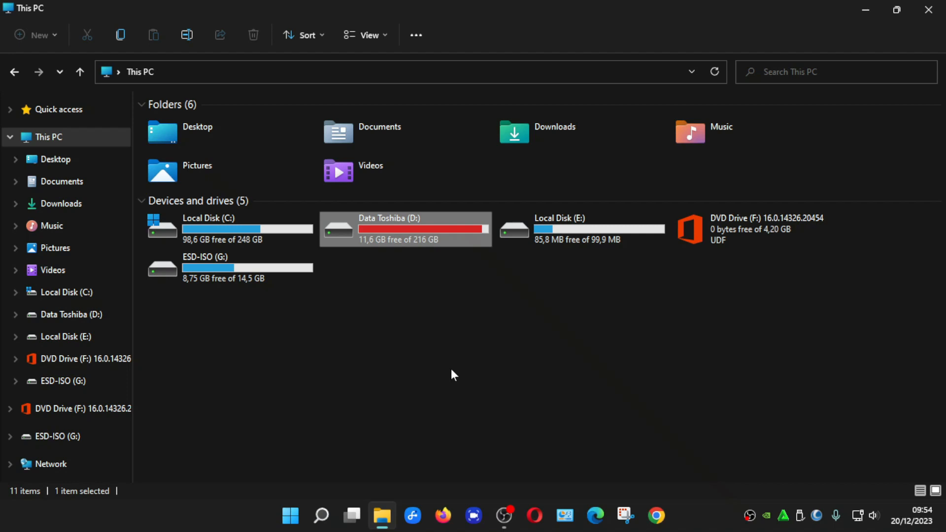
Eject the ESD-ISO (G:) USB drive from the computer.
click(216, 276)
right_click(217, 276)
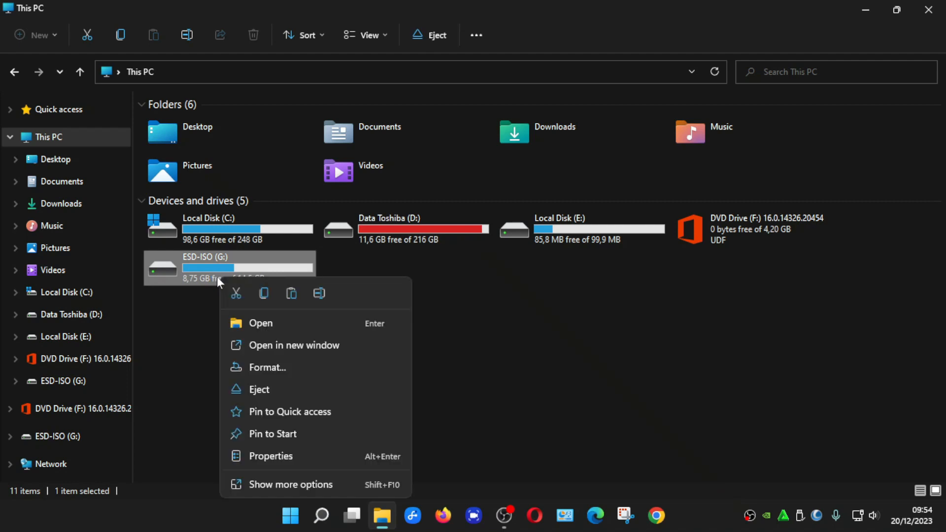
click(274, 390)
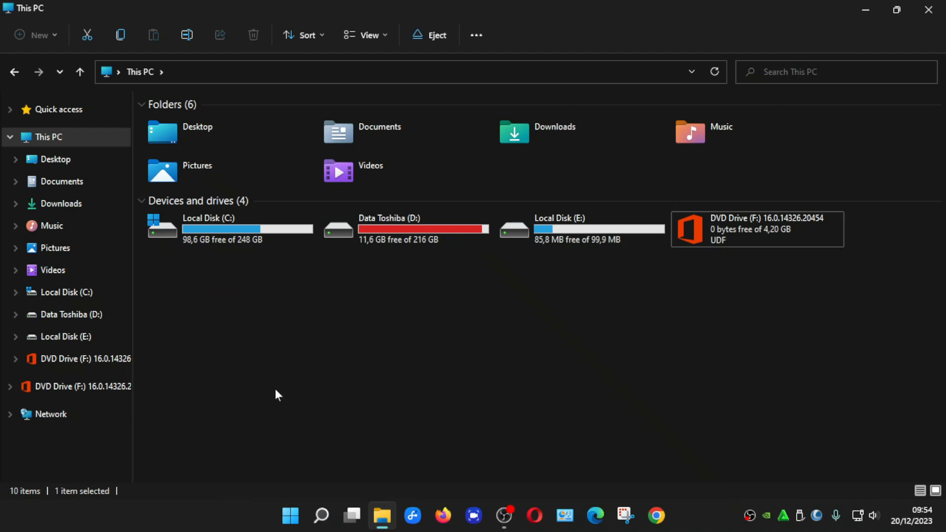